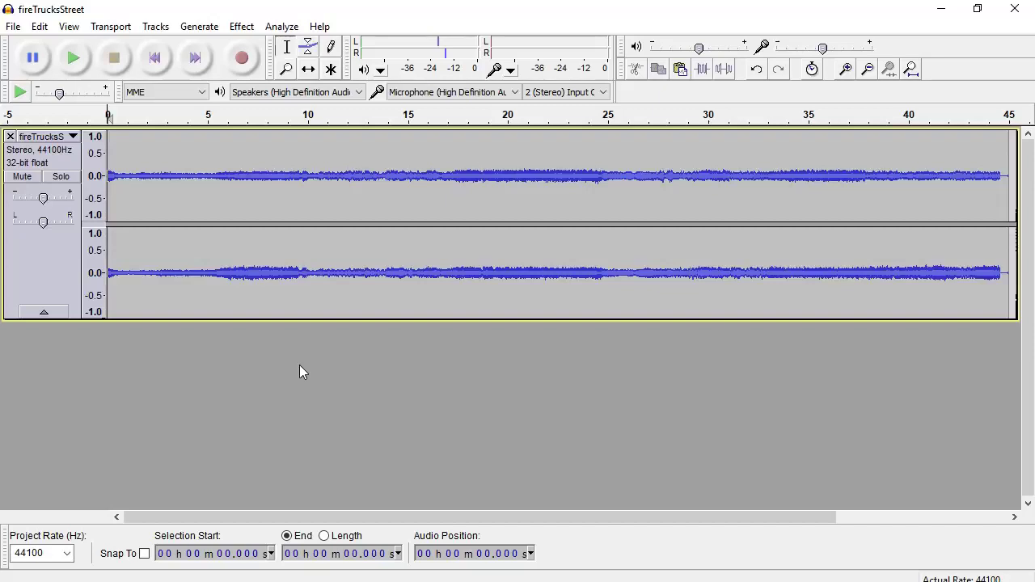
- Shrink the fireTrucksStreet track's height and preview its opening with a brief playback
drag(275, 320, 275, 293)
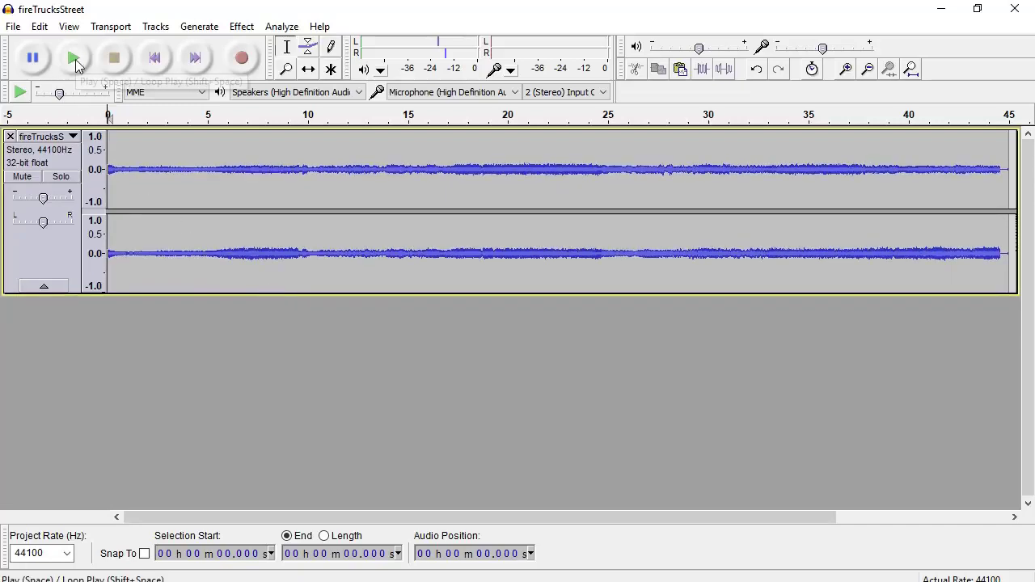
click(74, 62)
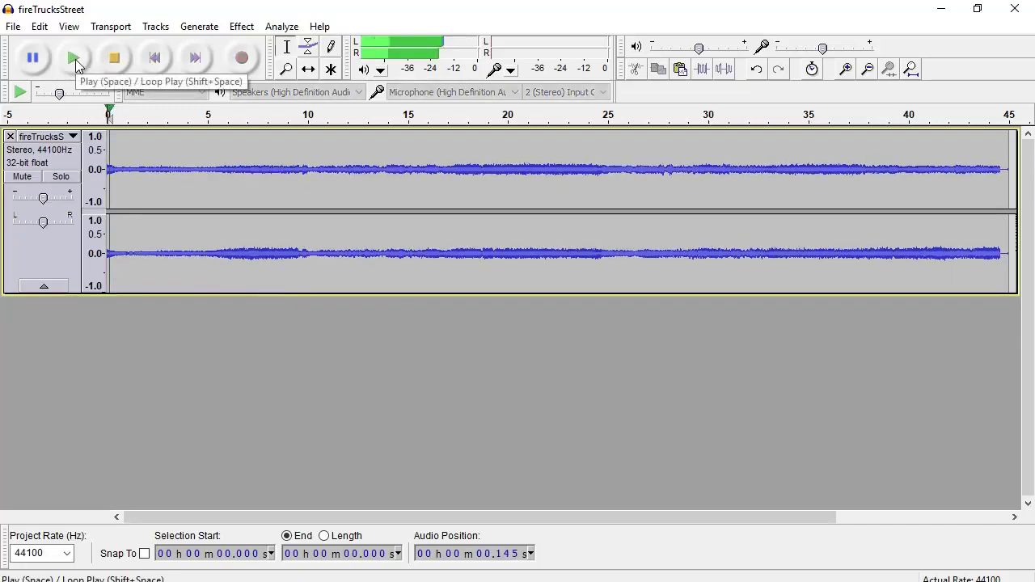
click(115, 61)
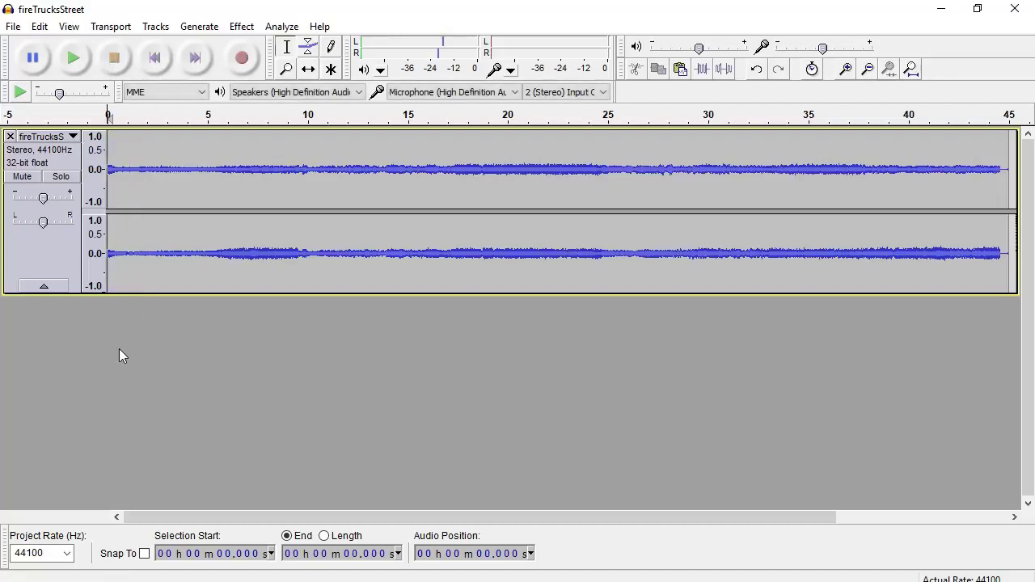
drag(132, 292, 132, 287)
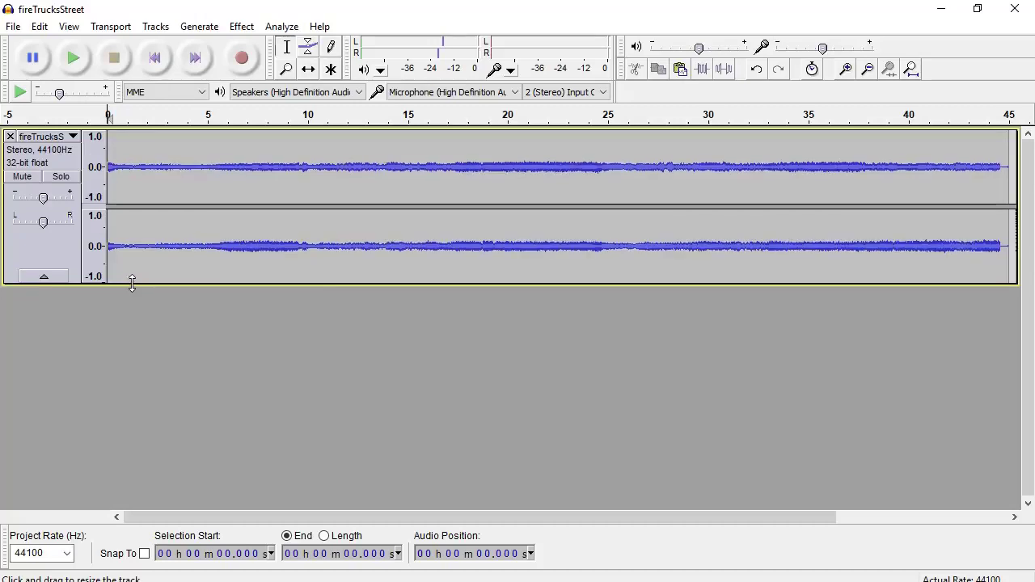
- Import Electricguitar11 via File > Import > Audio and shrink the new track's height
click(13, 27)
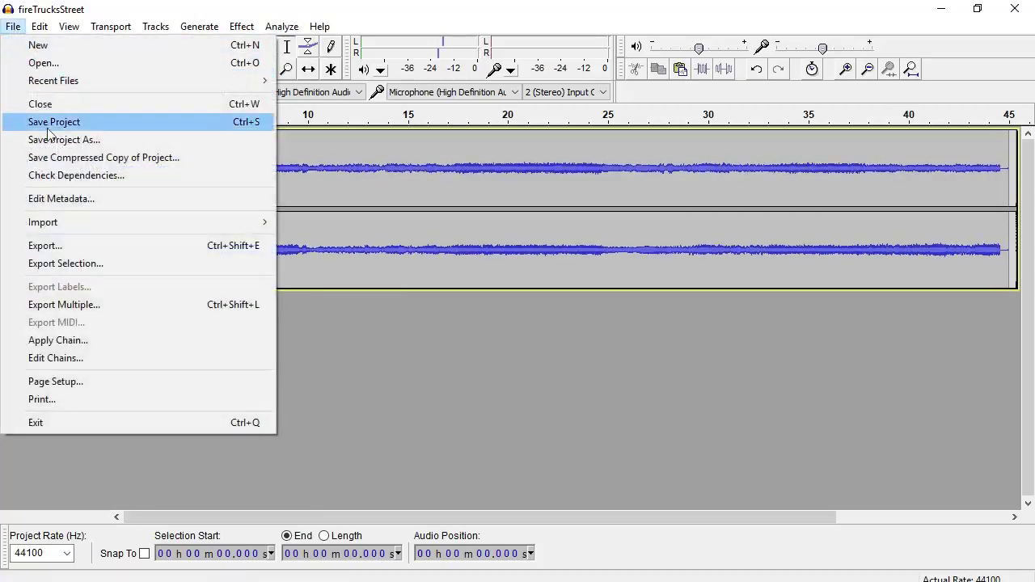
mouse_move(43, 223)
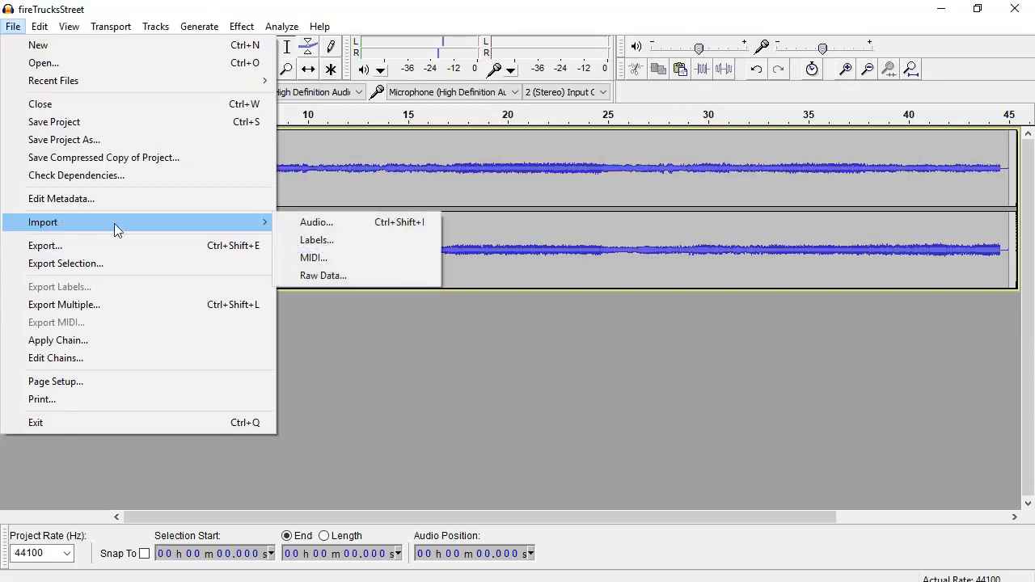
click(346, 230)
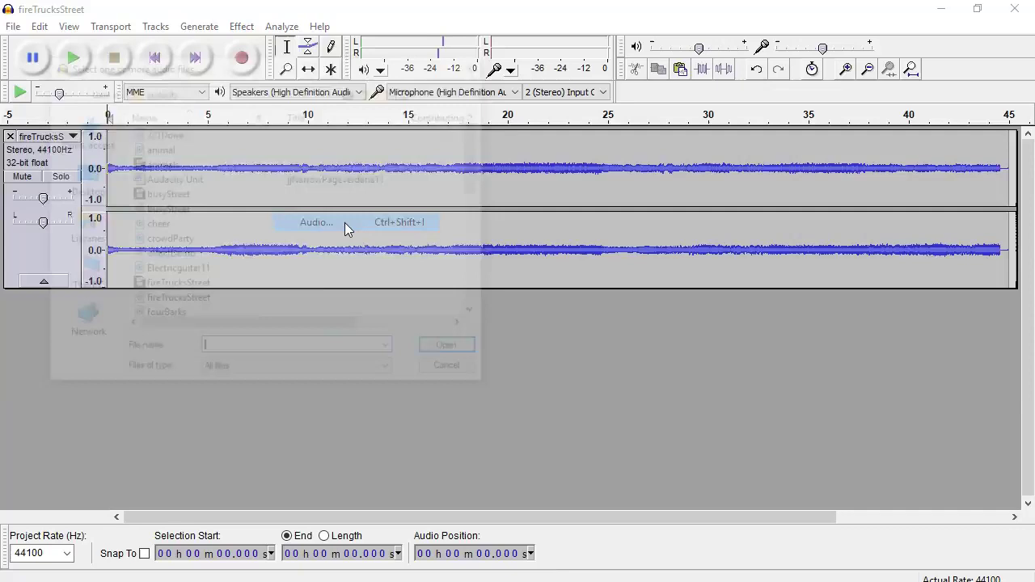
scroll(175, 243, down, 1)
scroll(175, 243, down, 1)
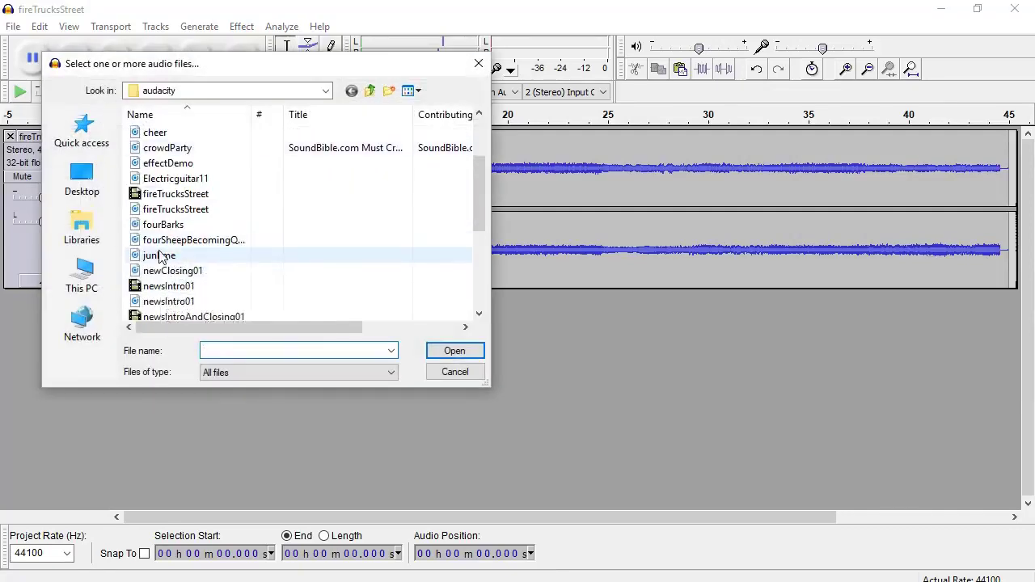
double_click(159, 184)
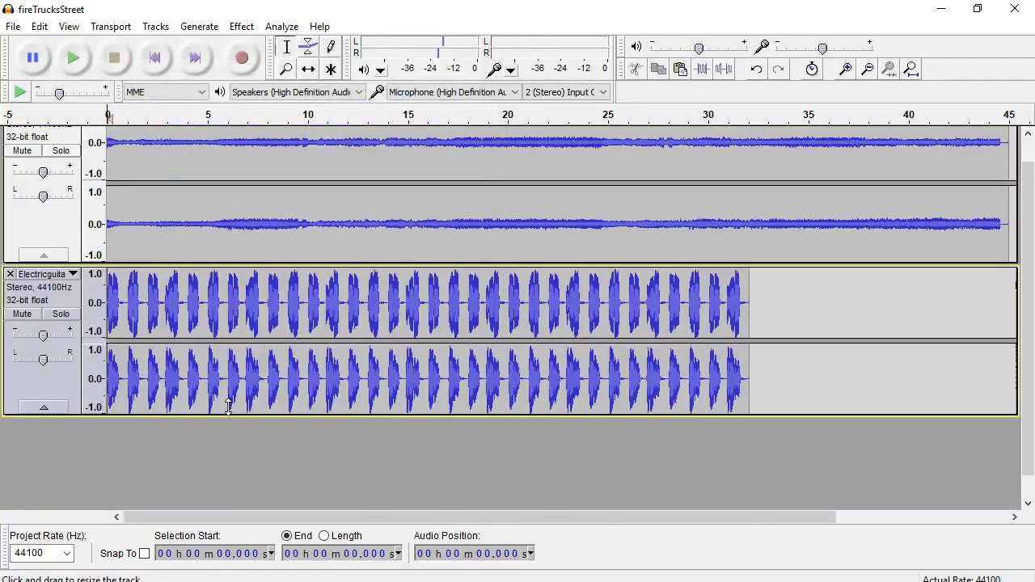
drag(226, 503, 228, 383)
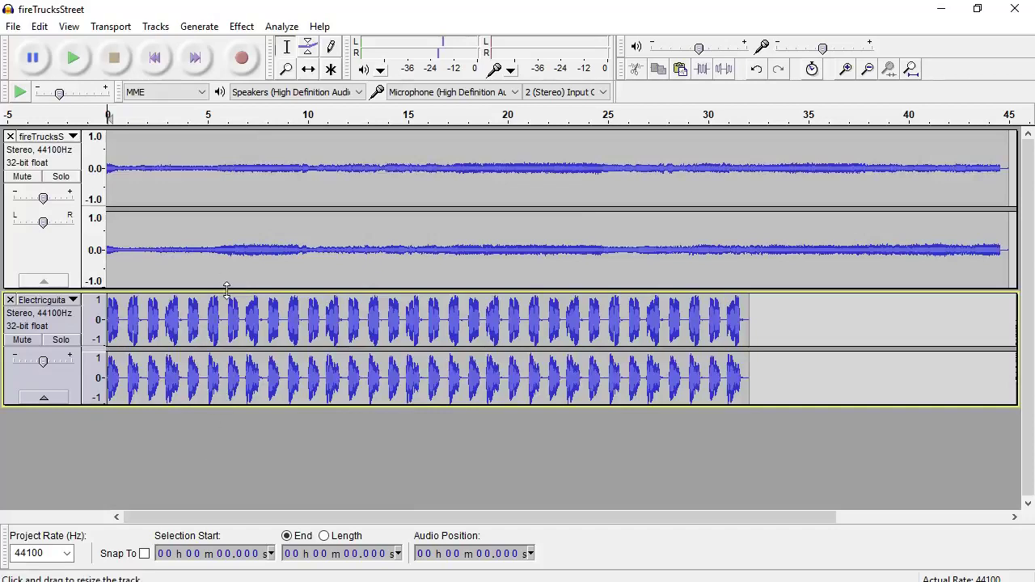
- Shorten the fire truck track slightly and slide the Electricguitar11 clip to start near 10 seconds
drag(227, 289, 230, 266)
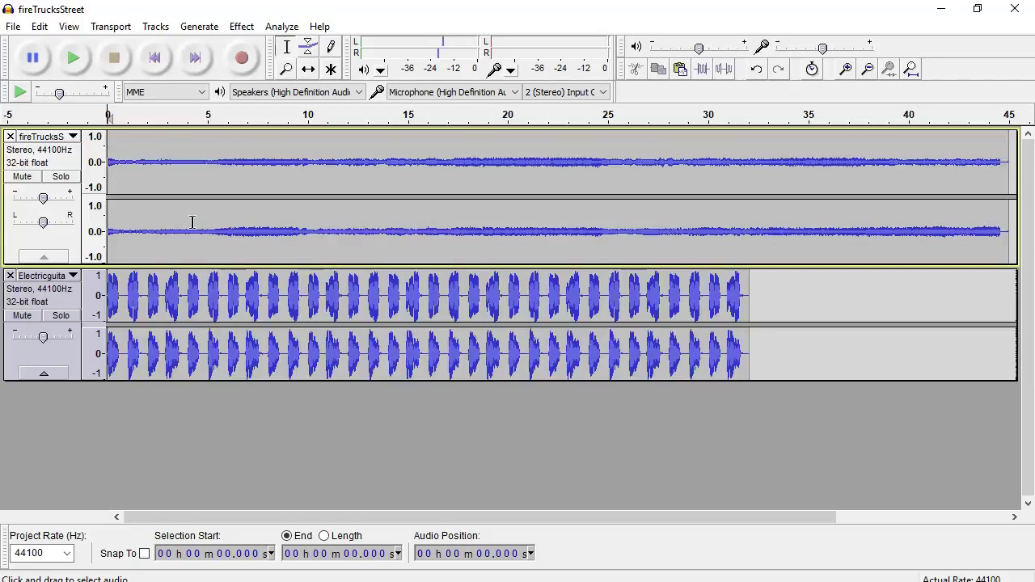
click(309, 71)
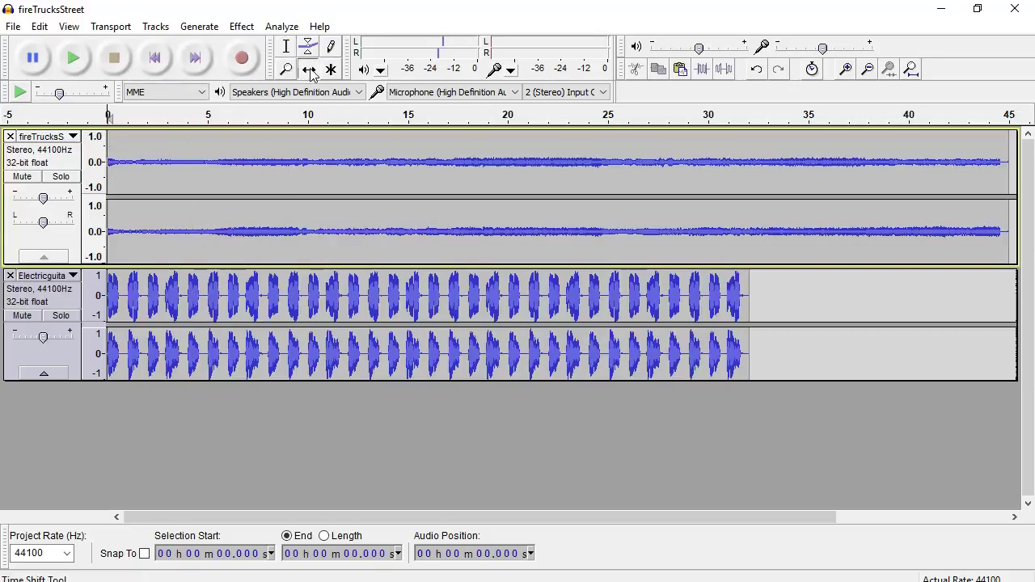
drag(146, 295, 350, 279)
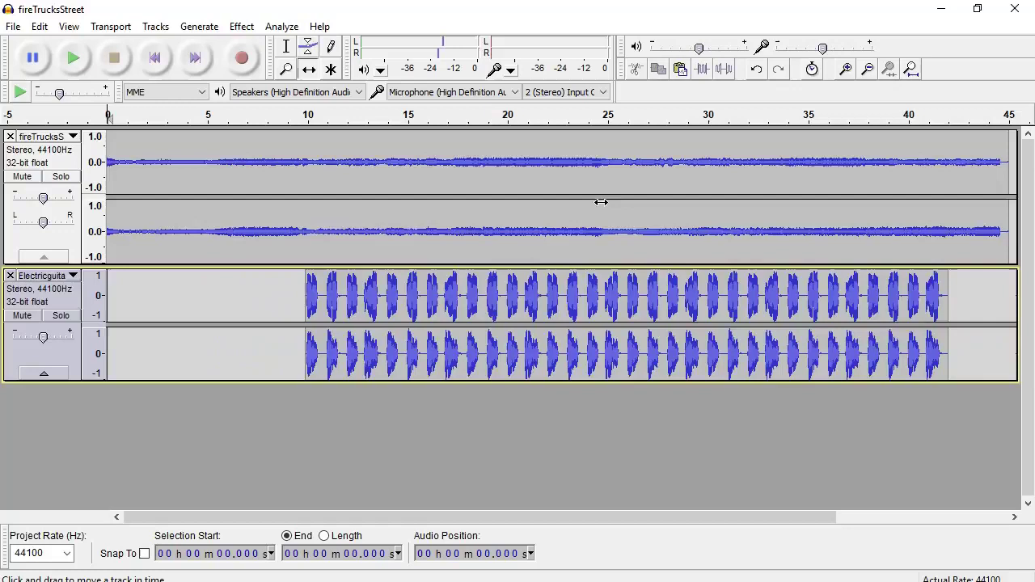
- Delete the fireTrucksStreet audio from 16 seconds to the end
click(287, 46)
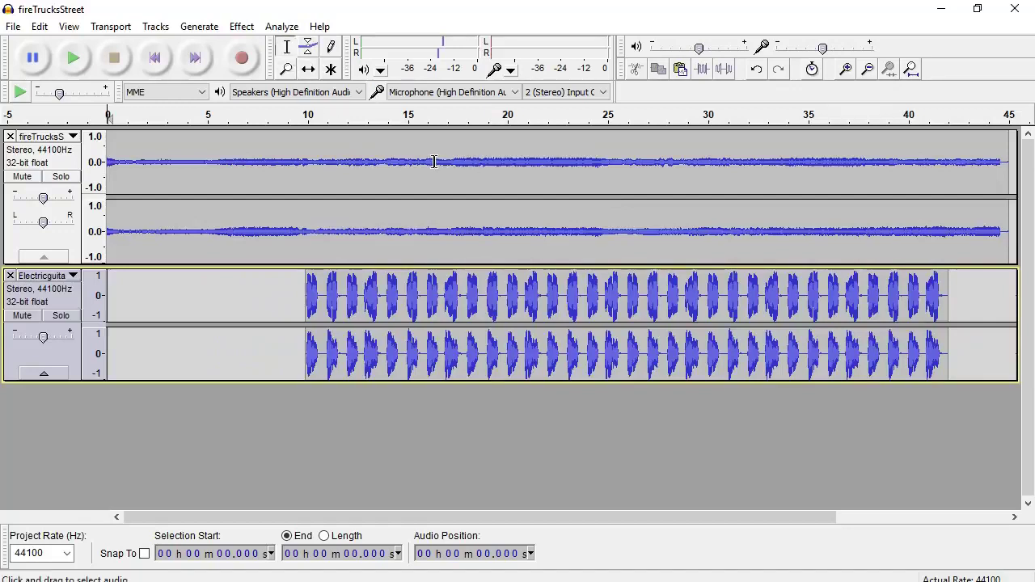
drag(427, 161, 1012, 215)
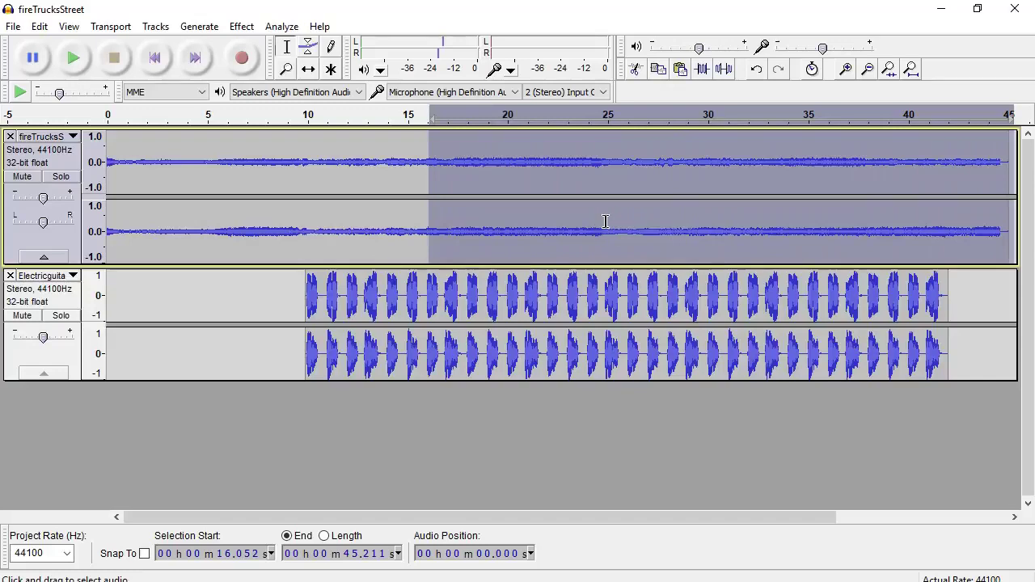
key(Delete)
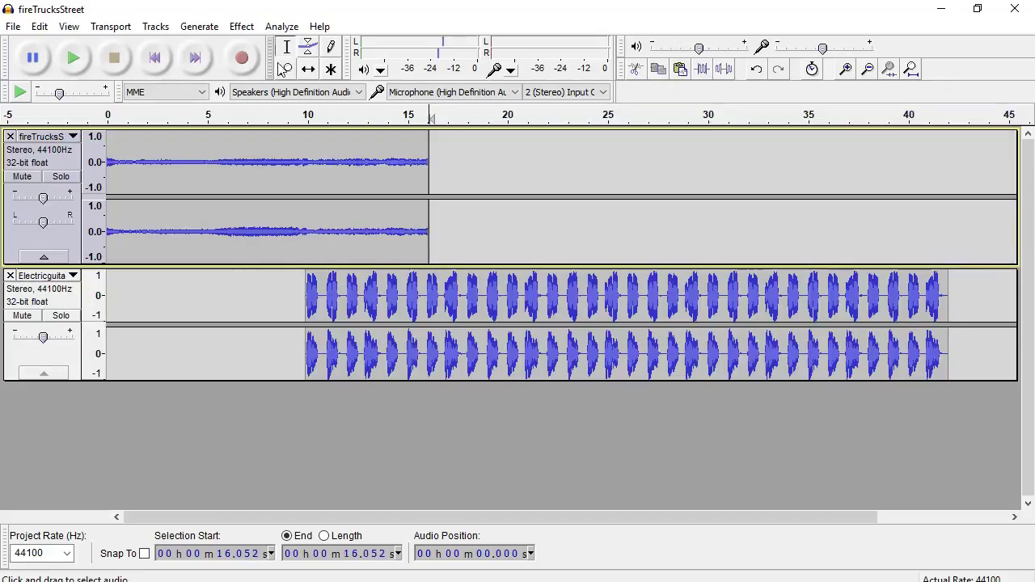
click(308, 49)
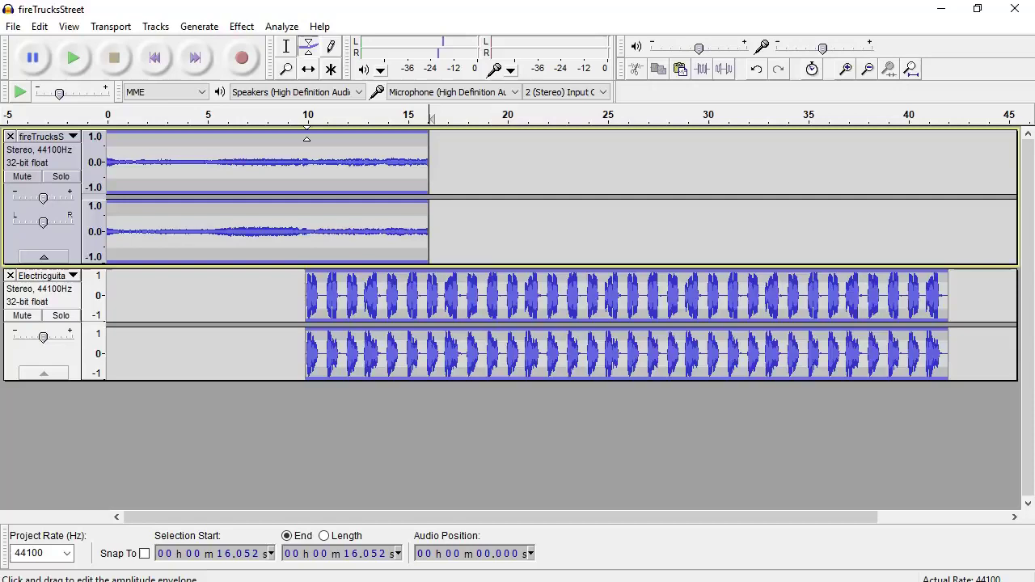
- Add an envelope point at 10 s on fireTrucksStreet and pull its 16 s end down to silence
click(307, 138)
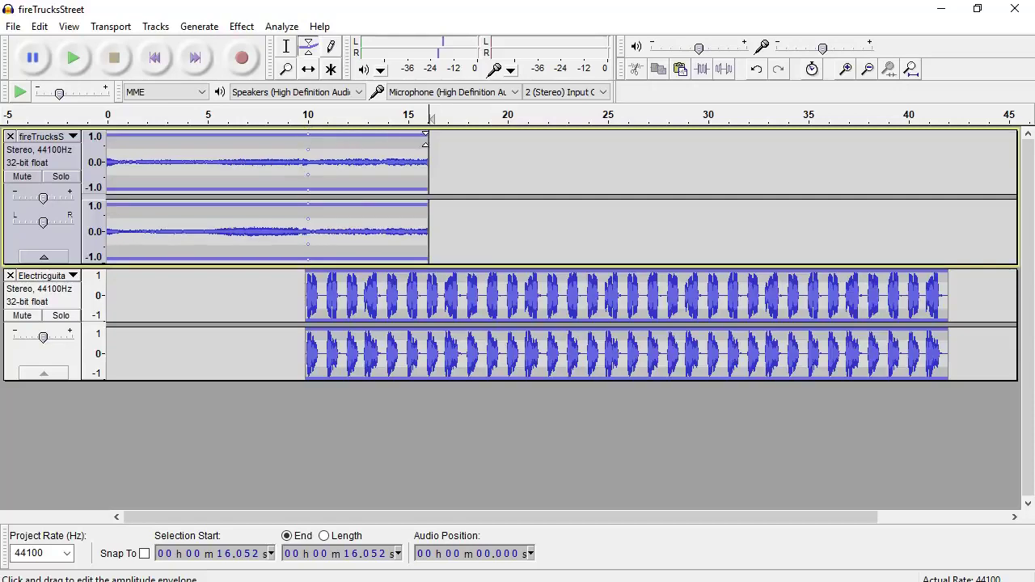
drag(429, 139, 427, 141)
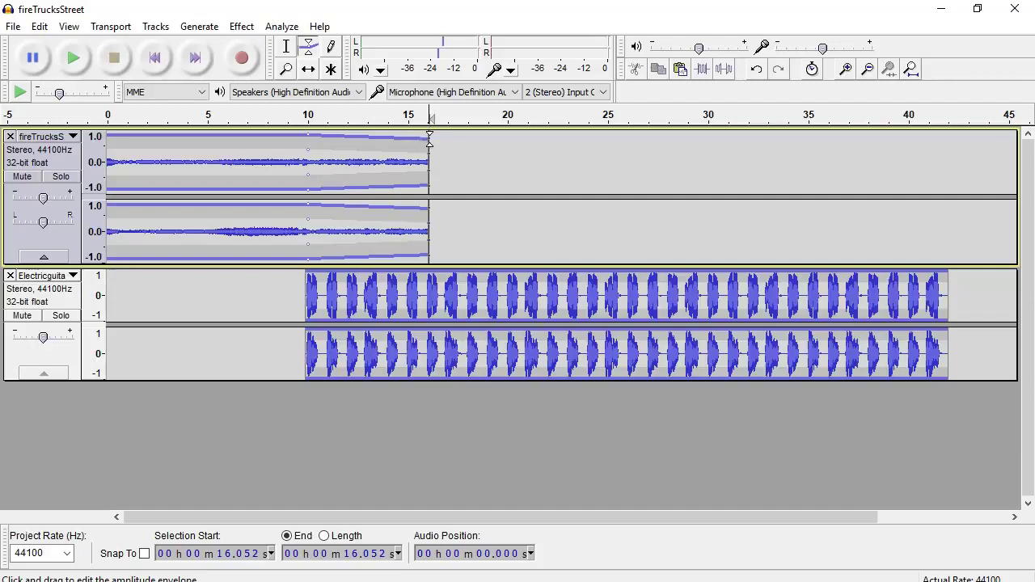
drag(426, 139, 430, 159)
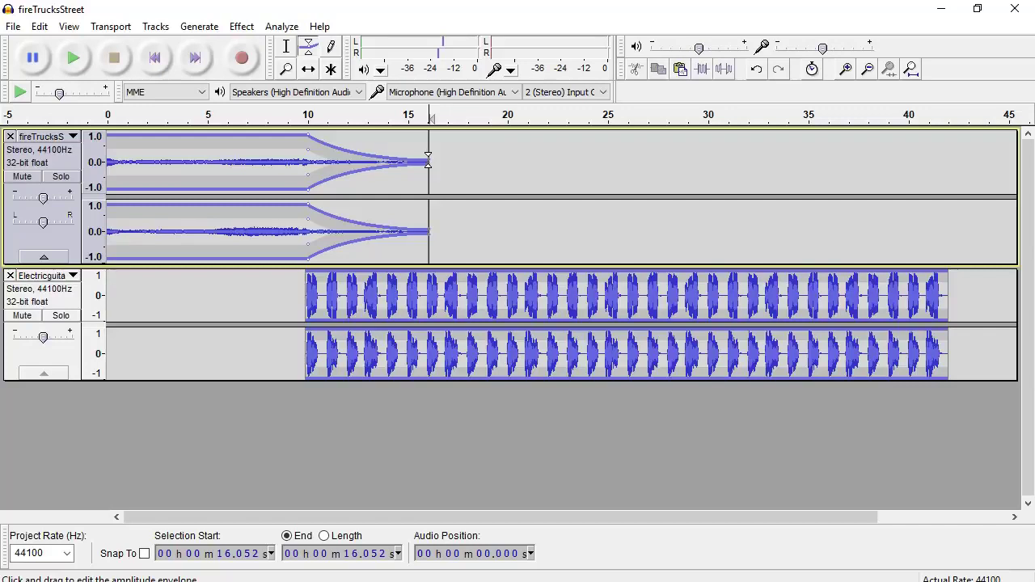
drag(427, 161, 427, 162)
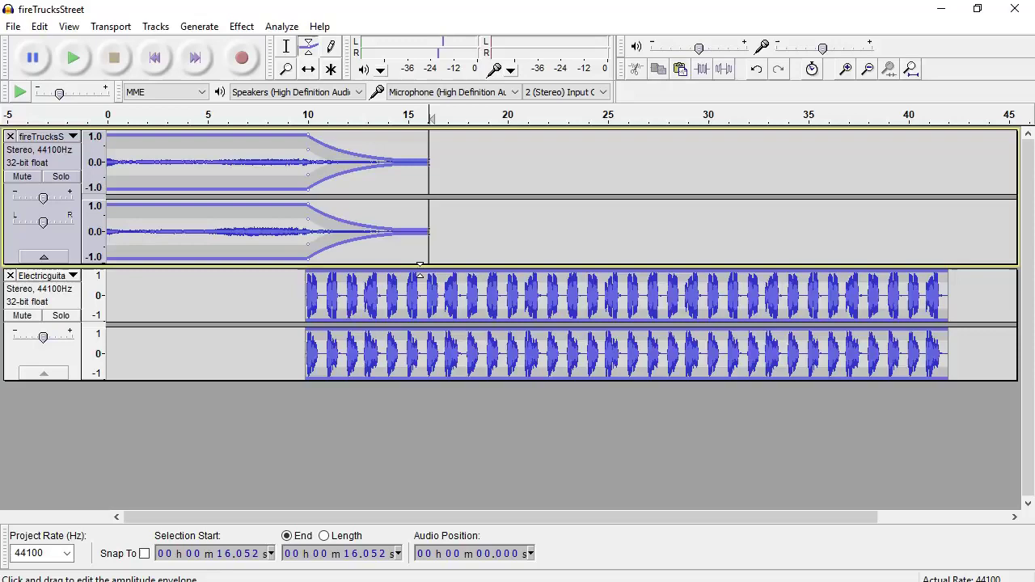
- Pull the Electricguitar11 clip's starting envelope point down to zero for a fade-in
click(426, 271)
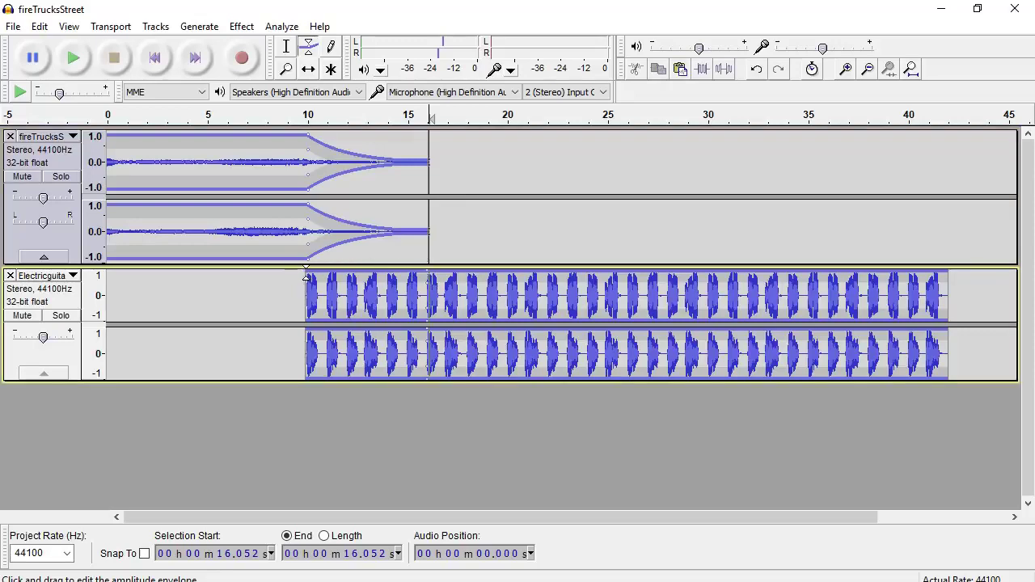
drag(307, 277, 315, 293)
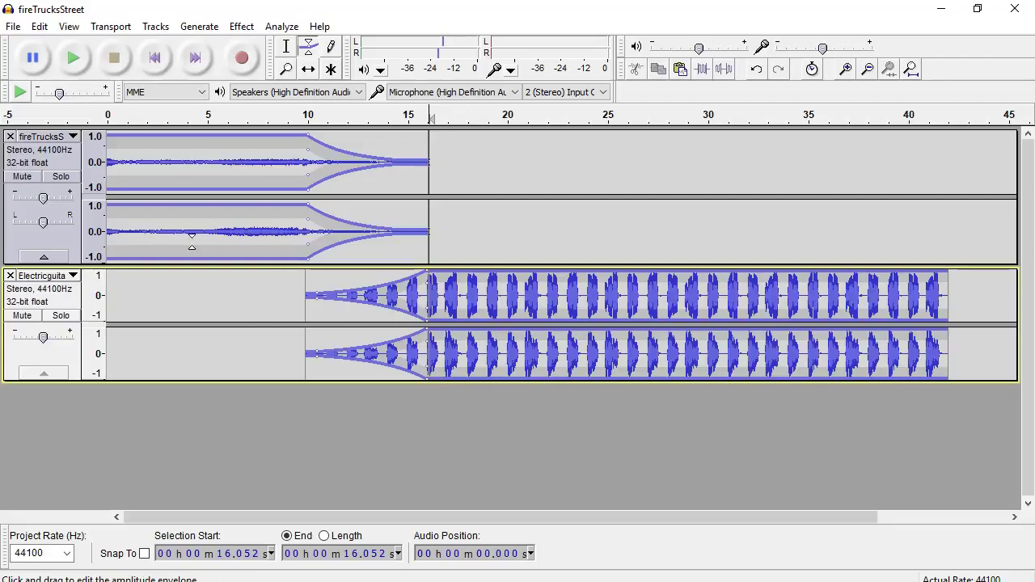
click(157, 63)
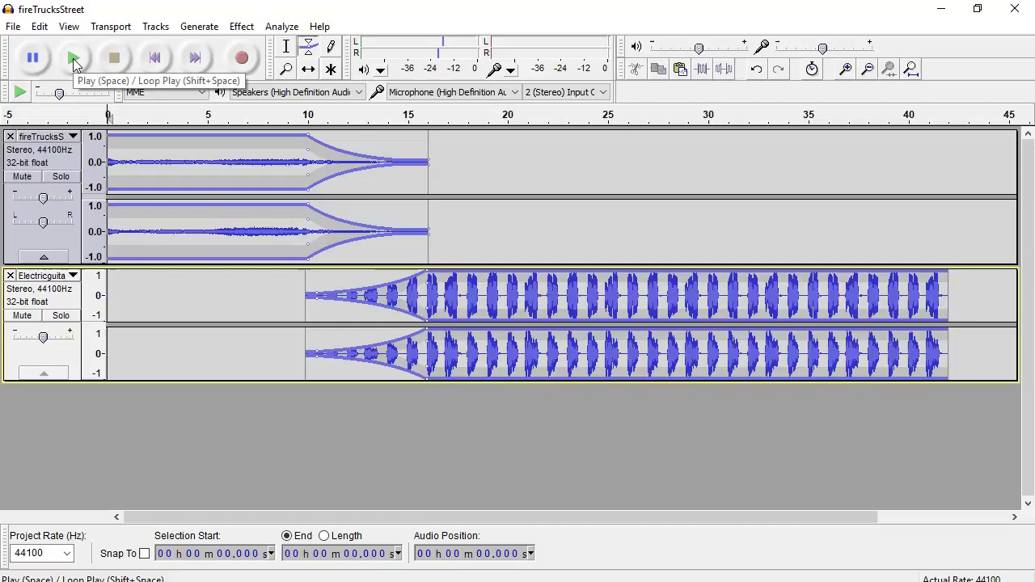
click(74, 60)
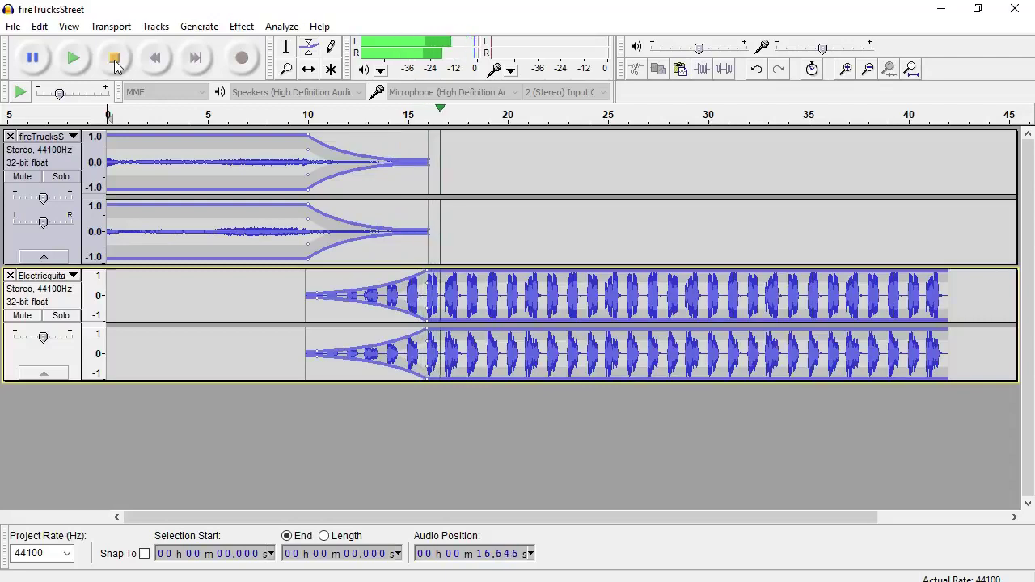
click(114, 60)
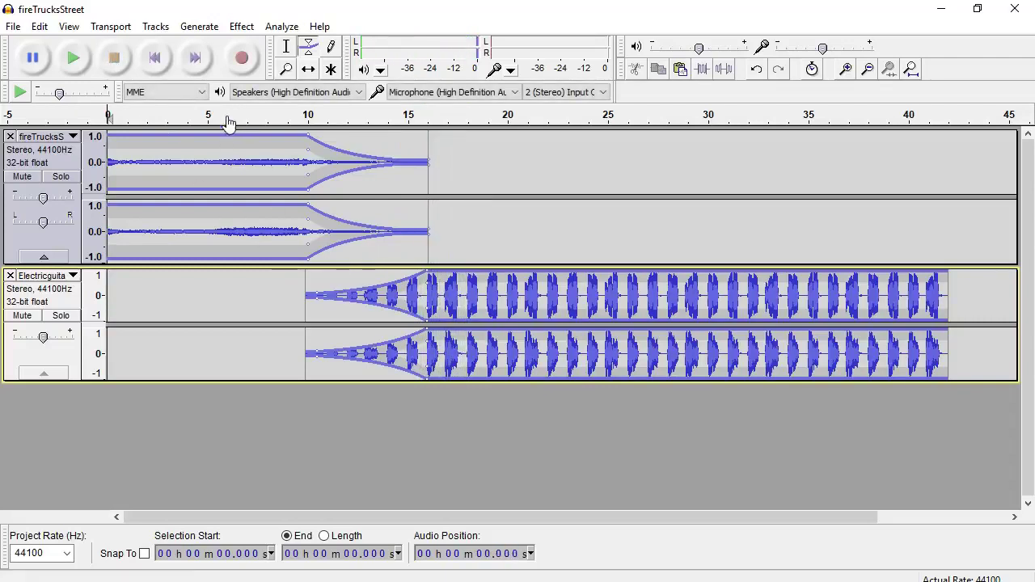
- Shift the Electricguitar11 clip with the Time Shift Tool, aiming for a start near 8 seconds
click(308, 69)
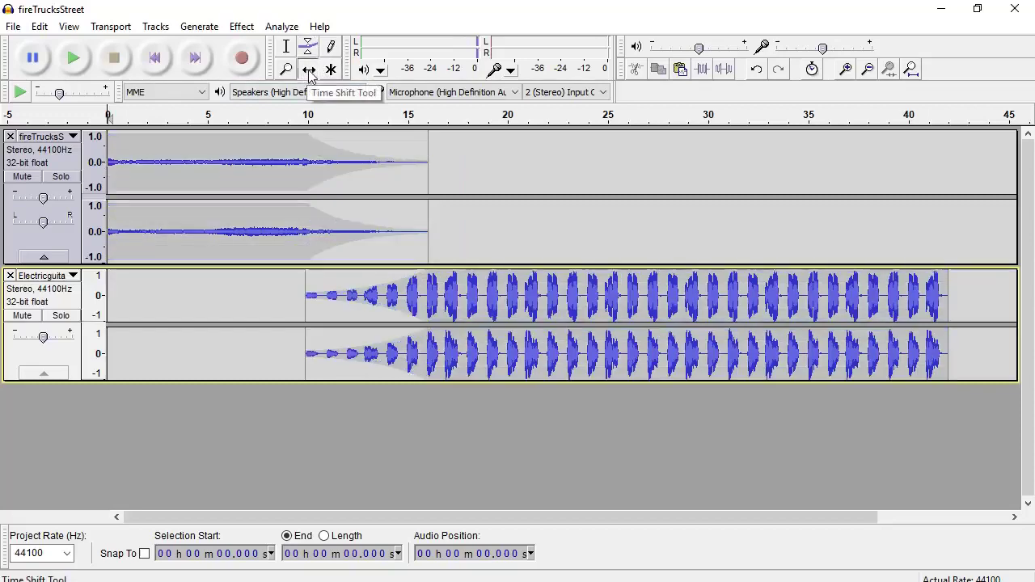
mouse_move(512, 302)
mouse_down()
mouse_move(450, 301)
mouse_move(477, 301)
mouse_up()
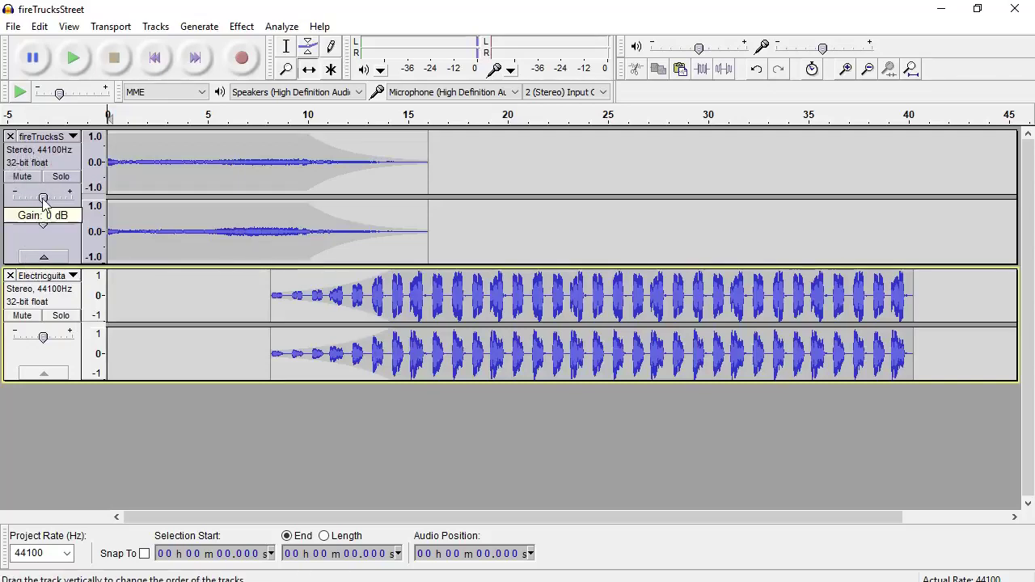
- Raise the fireTrucksStreet gain to about +4 dB and lower the Electricguitar11 gain to roughly -2 dB
drag(42, 200, 49, 202)
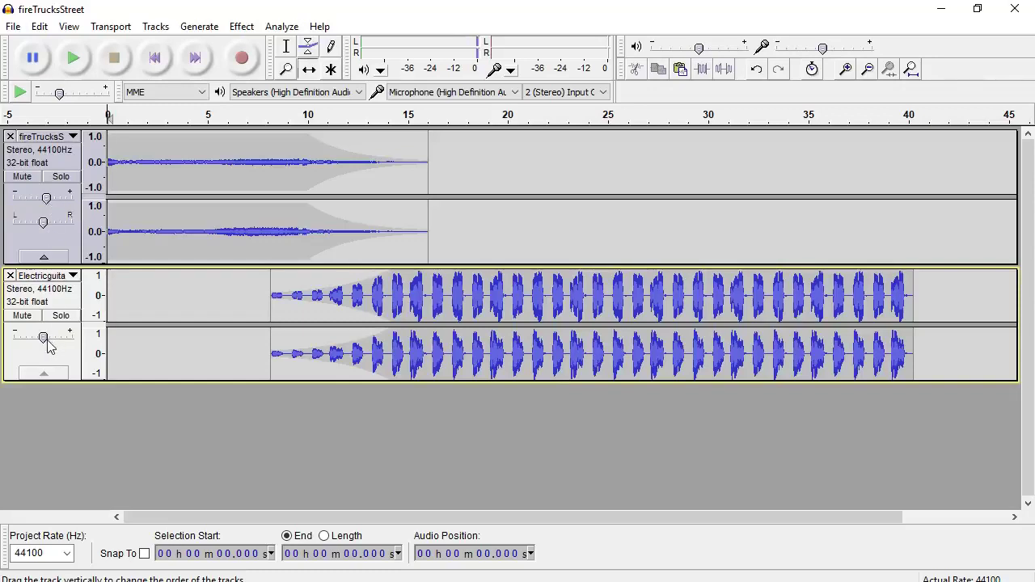
mouse_move(44, 338)
drag(45, 341, 39, 342)
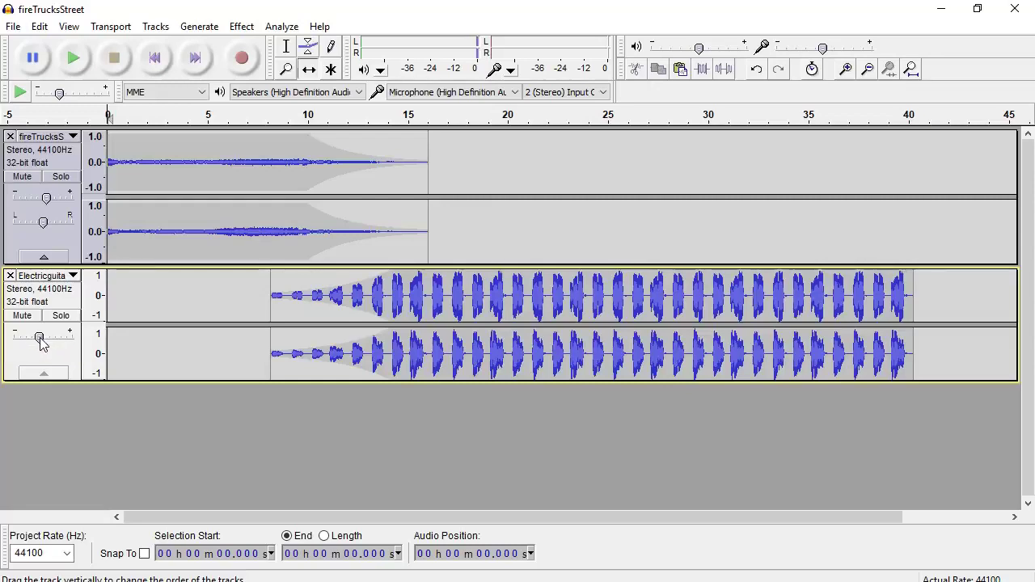
click(217, 126)
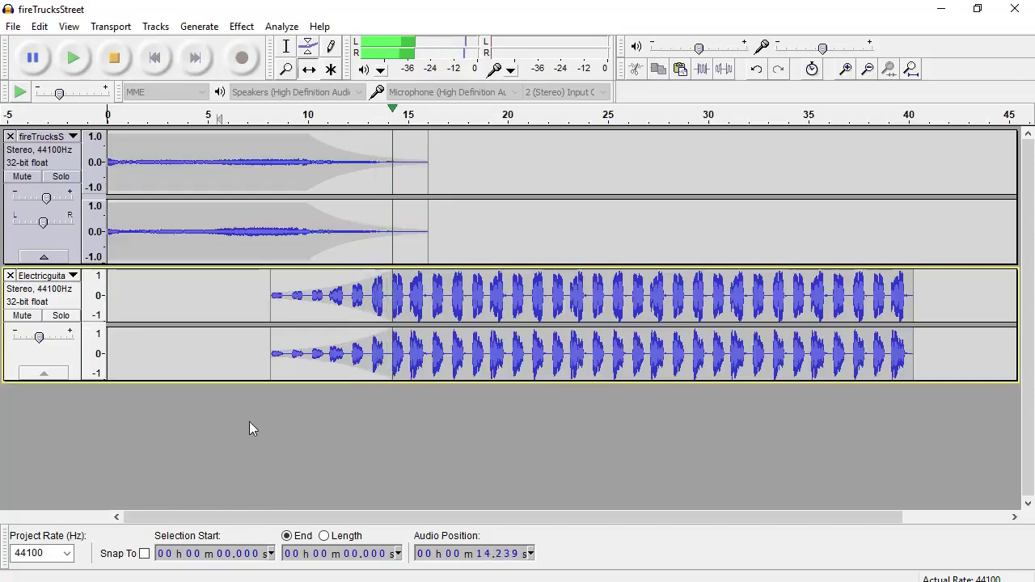
click(115, 61)
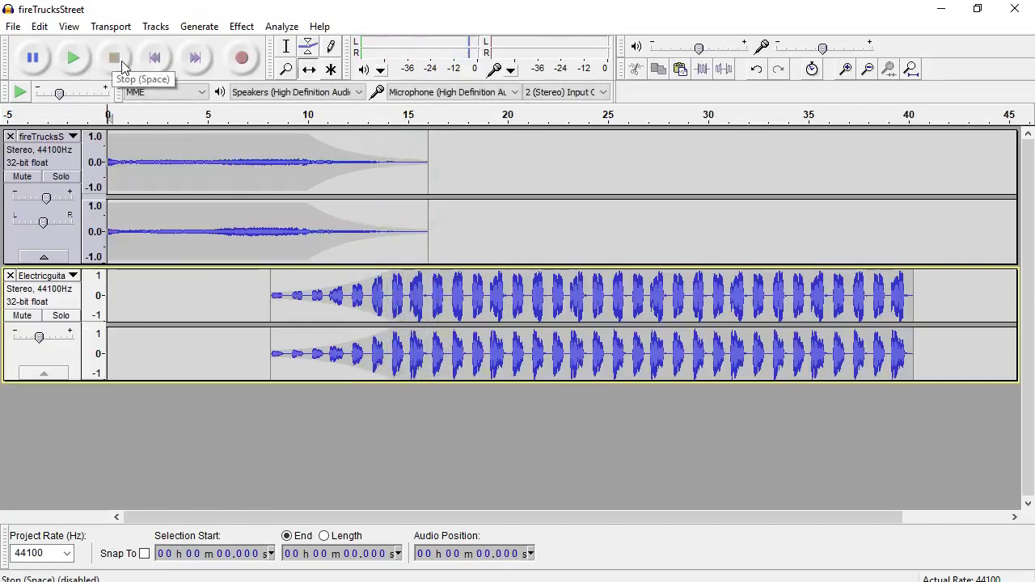